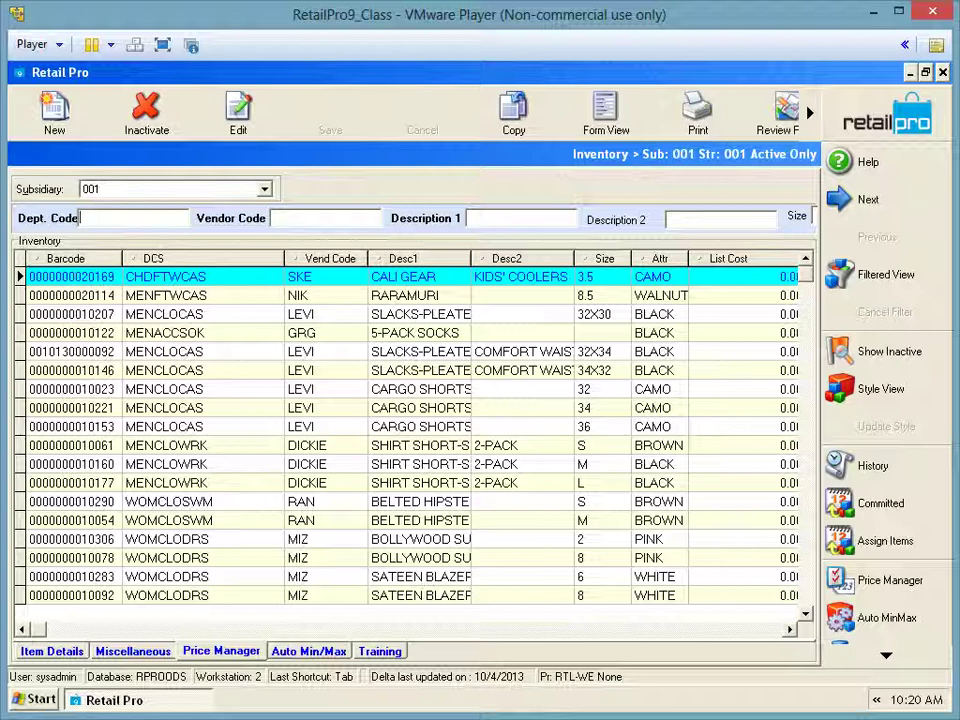
- Look up the inventory items with department code womclocas and vendor code tbh
text(womclocas)
key(Tab)
text(tbh)
key(Tab)
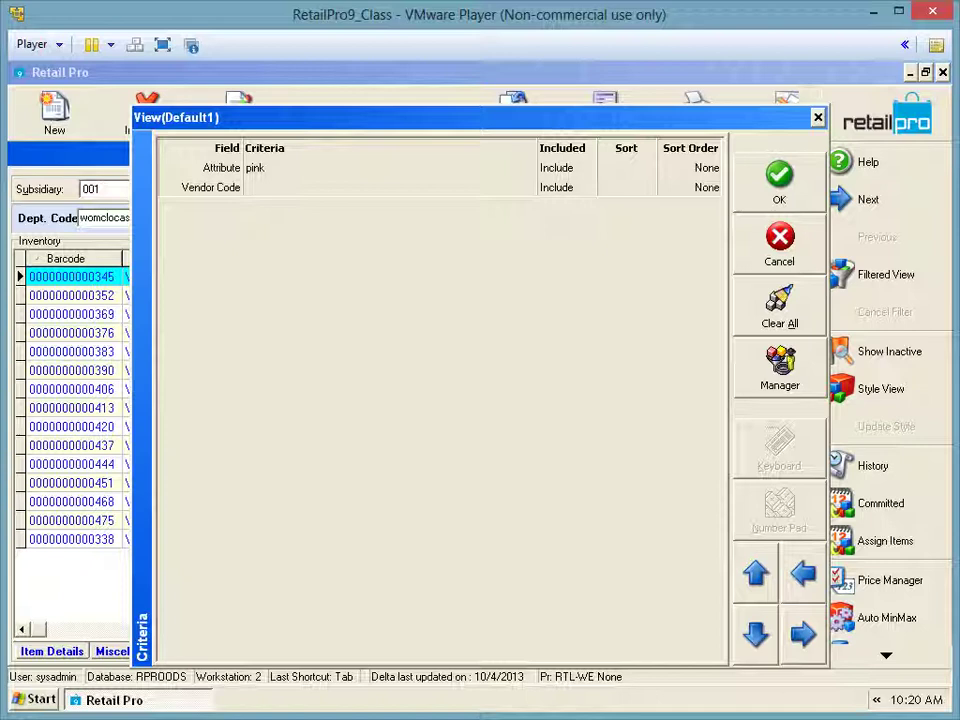
- Review the available filter elements in Filter Design and filter the looked-up items by the attribute pink
click(262, 168)
click(262, 168)
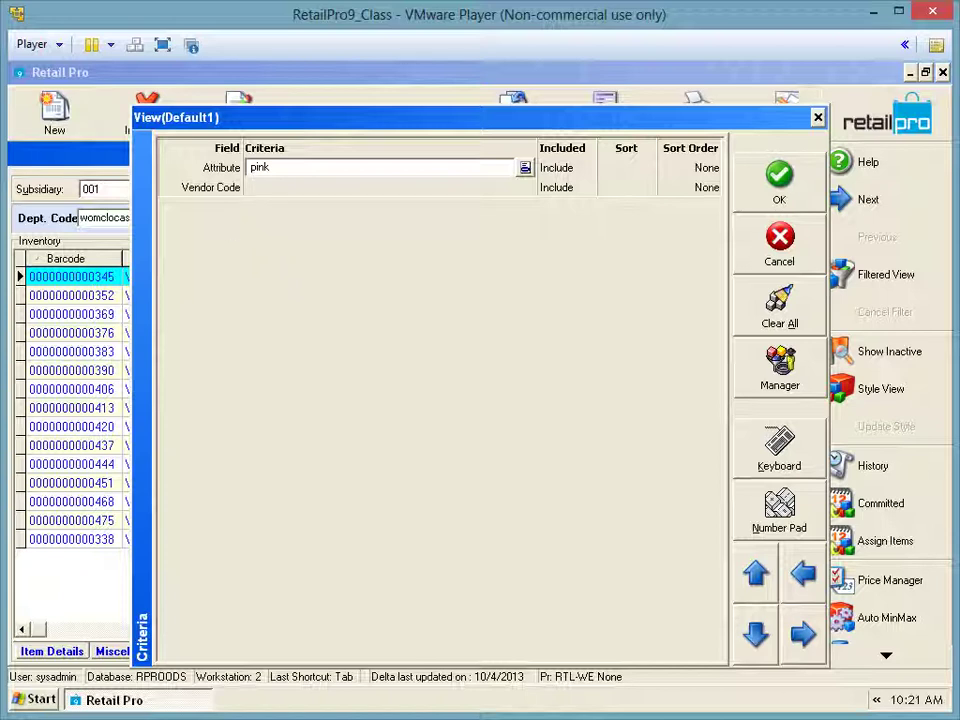
right_click(247, 237)
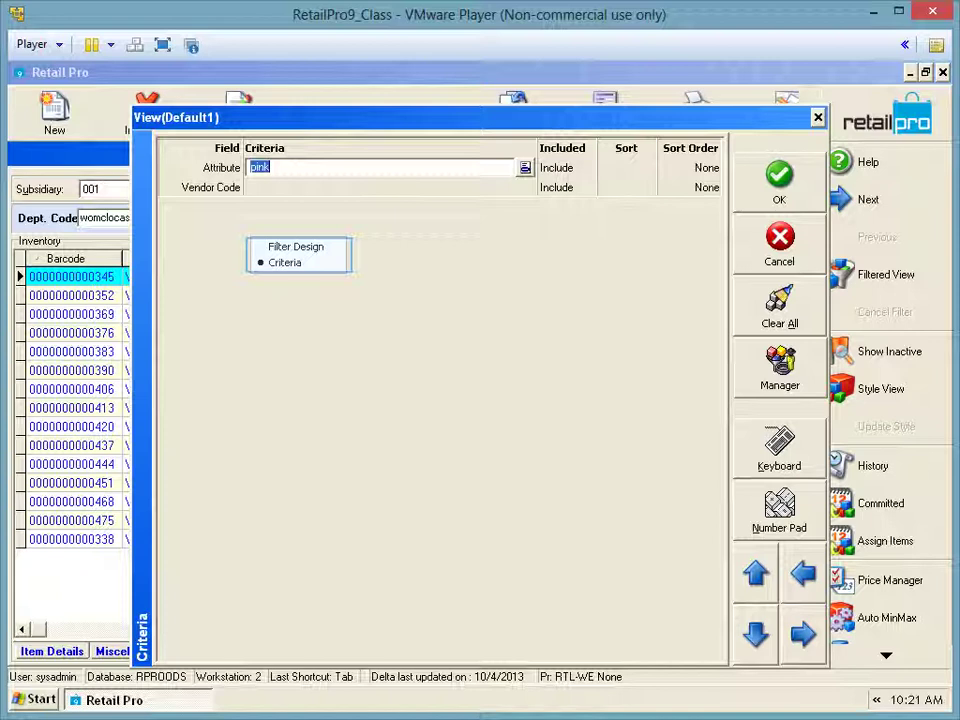
click(296, 246)
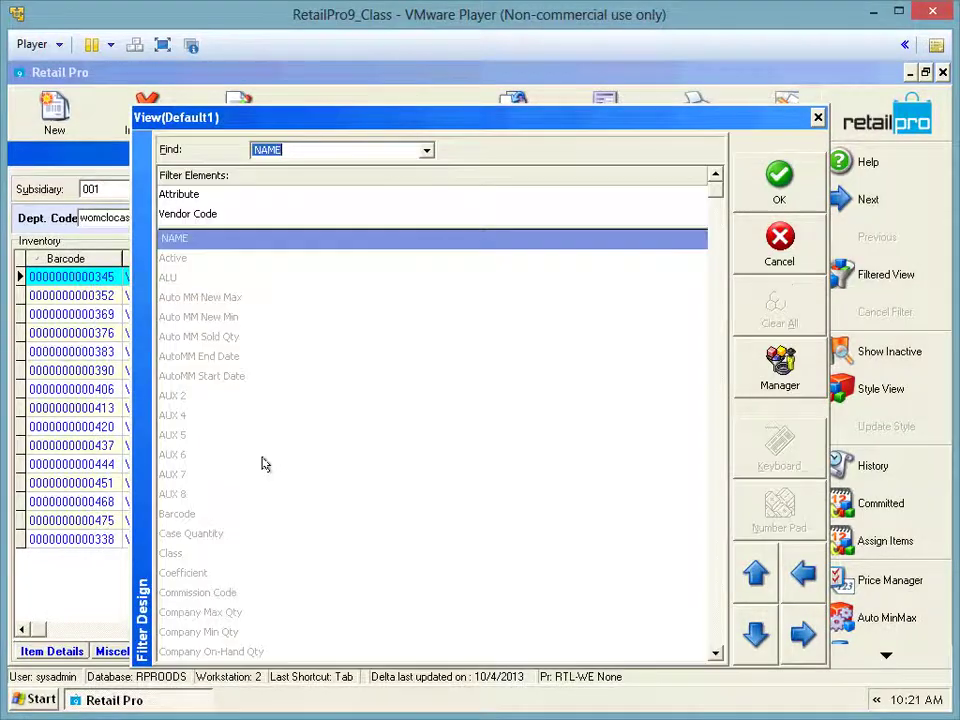
text(at)
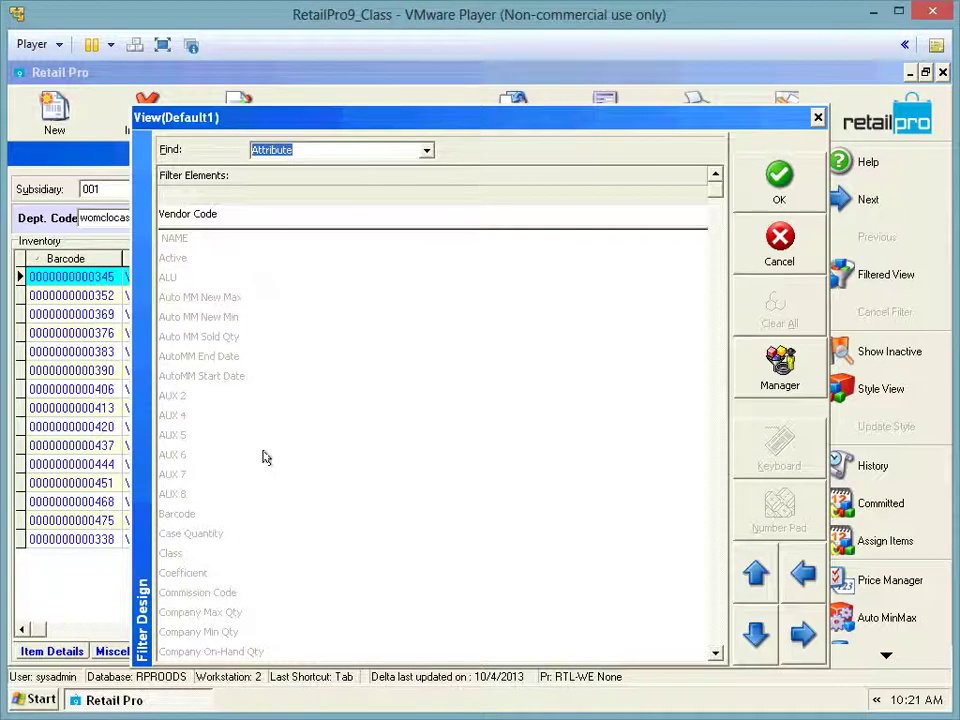
drag(715, 190, 715, 637)
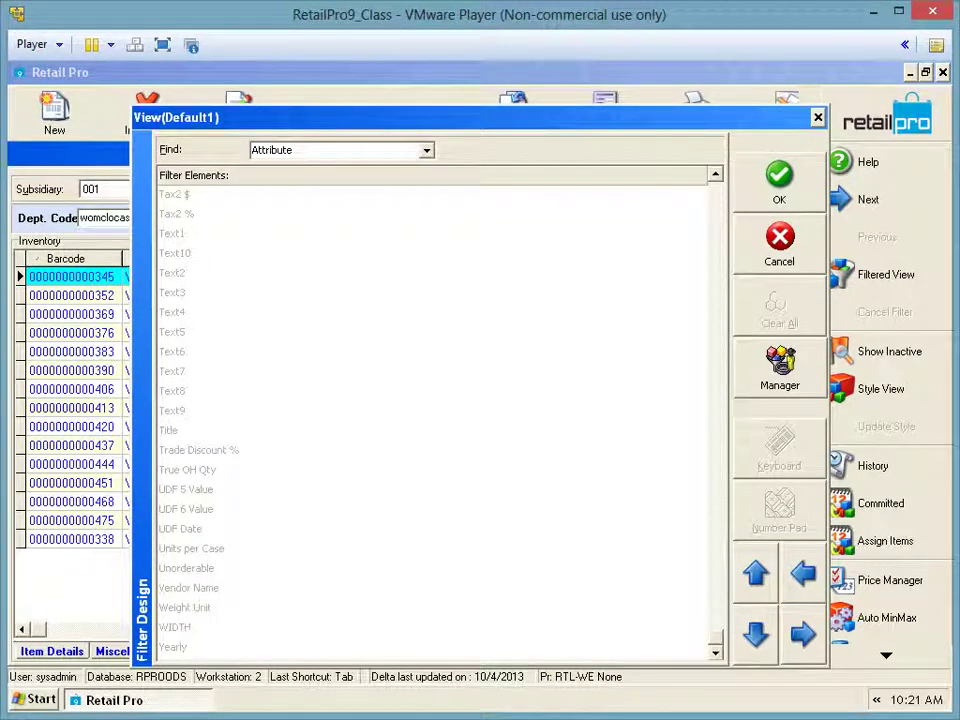
drag(715, 637, 715, 190)
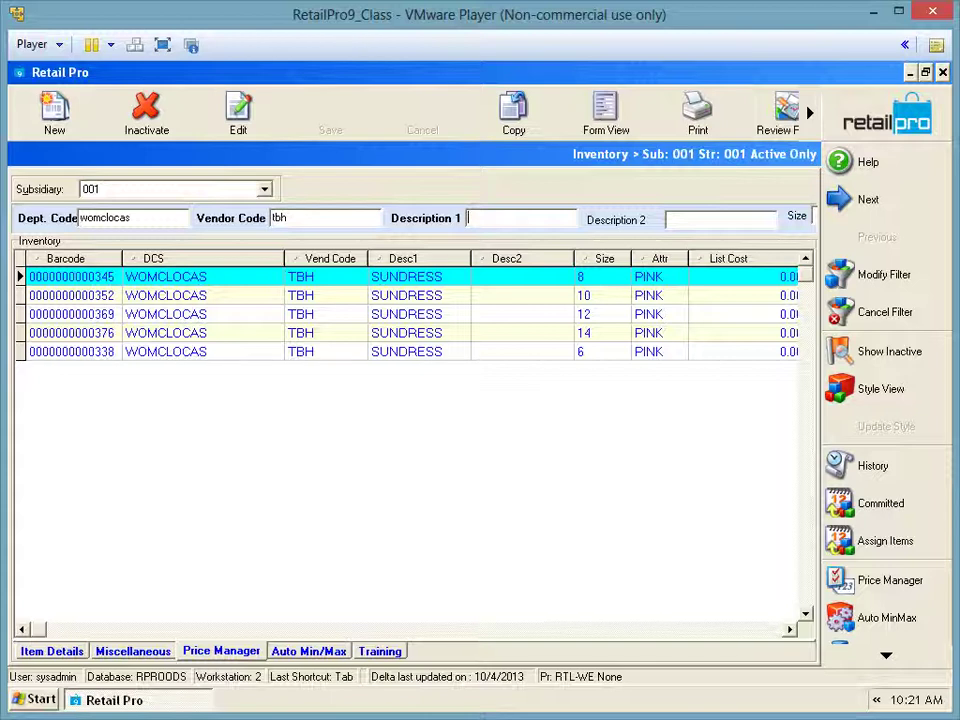
- Adjust the pink sundresses' prices by subtracting 10.00 from price level RTL-WE, trying the Percent subtraction method first
click(888, 580)
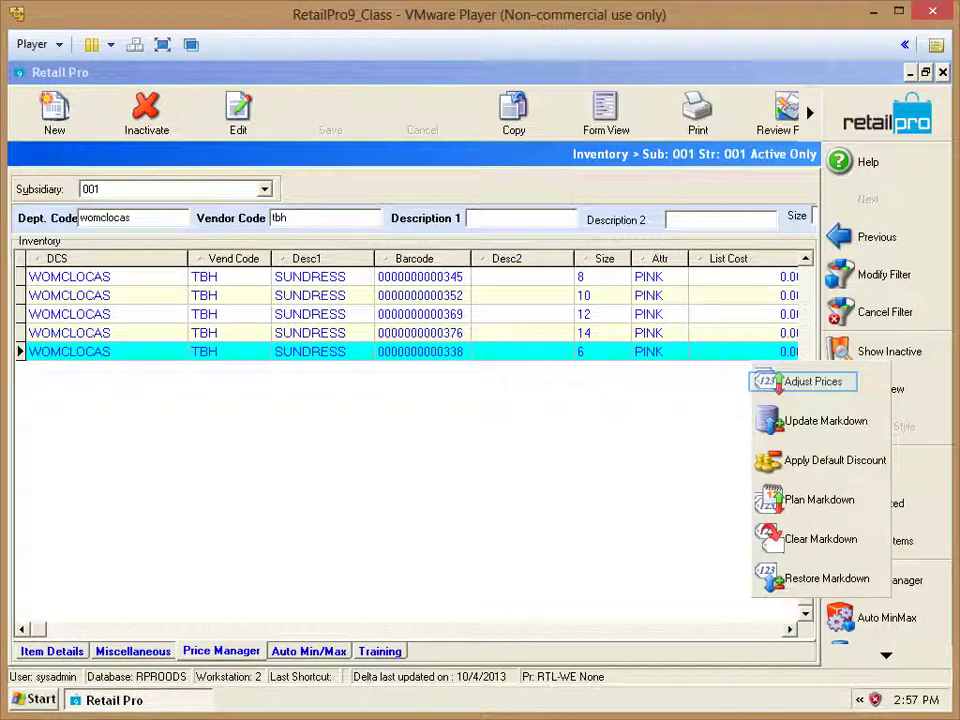
click(812, 381)
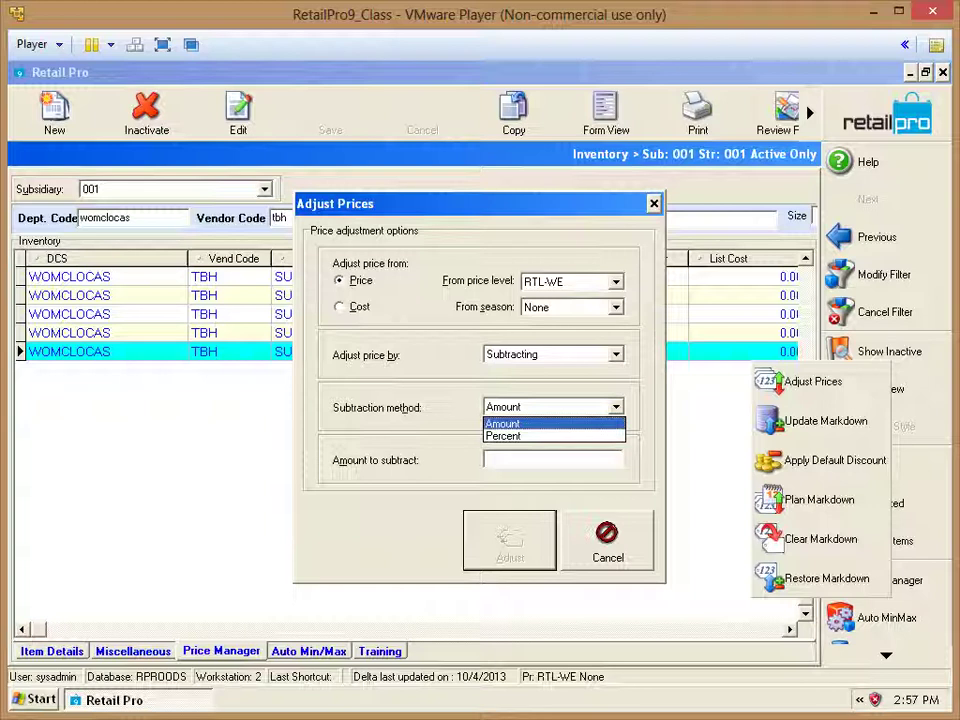
click(503, 436)
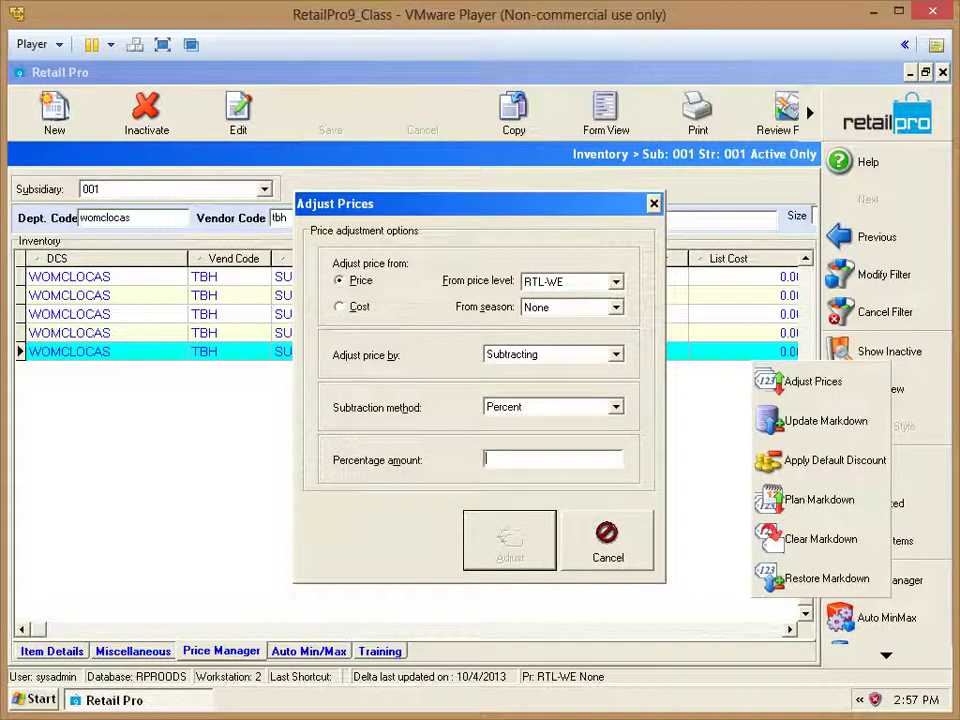
text(10.00)
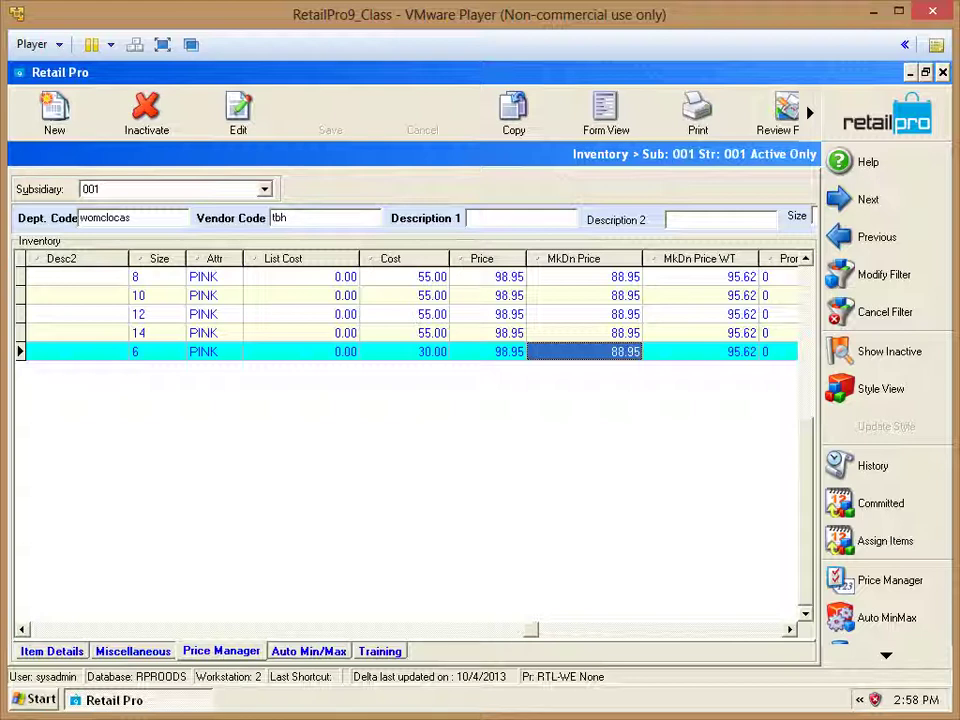
- Start a planned markdown update for the listed items on price level RTL-WE, activating it on 12/26/2013
click(890, 580)
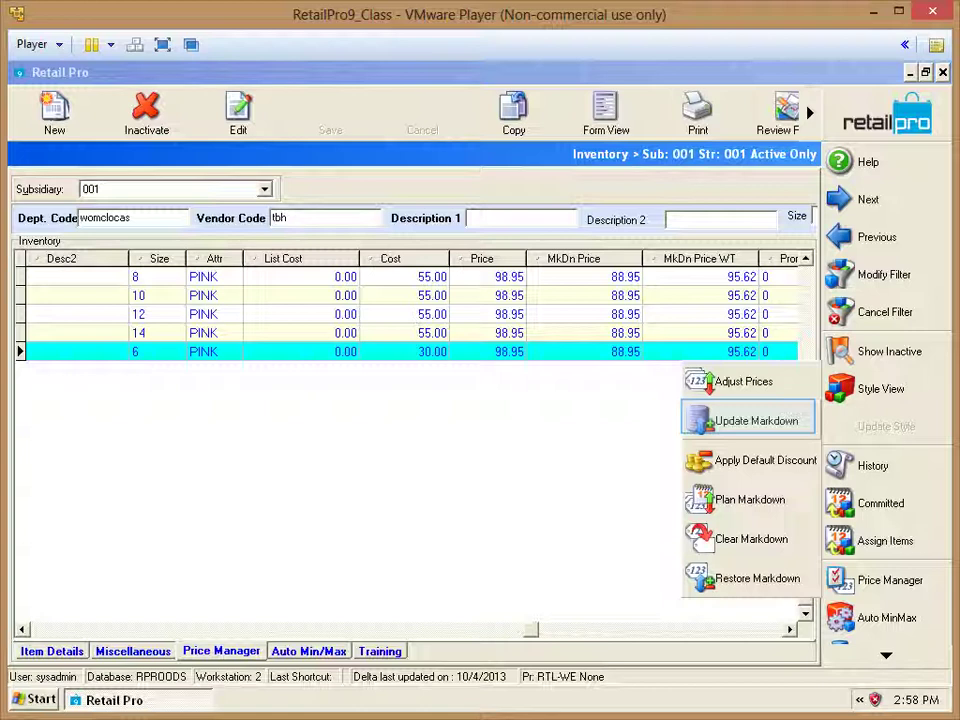
click(748, 419)
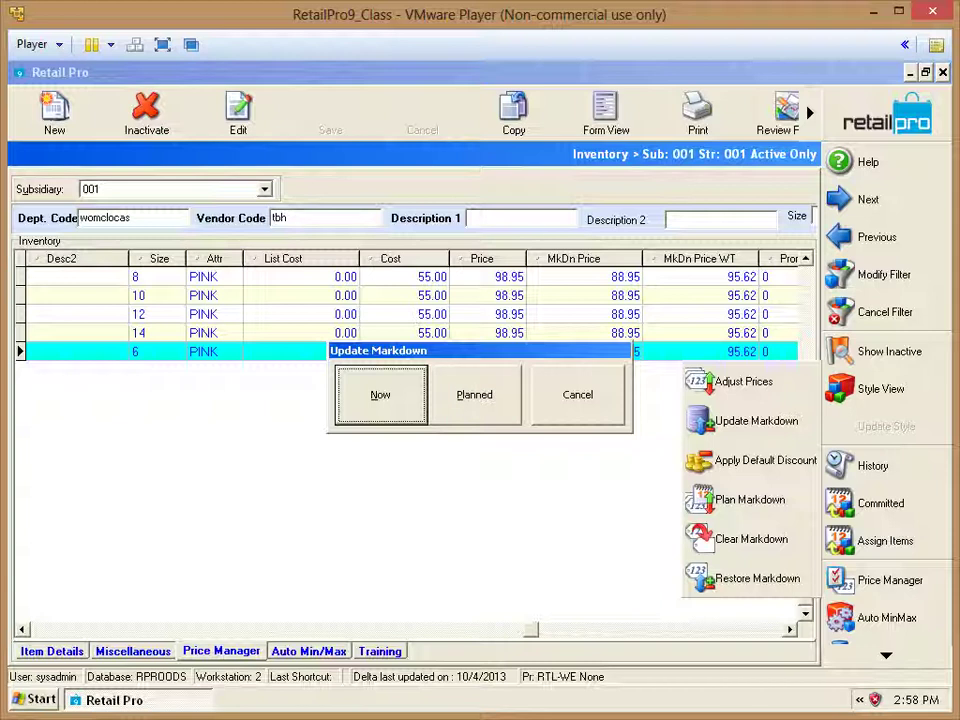
key(alt+p)
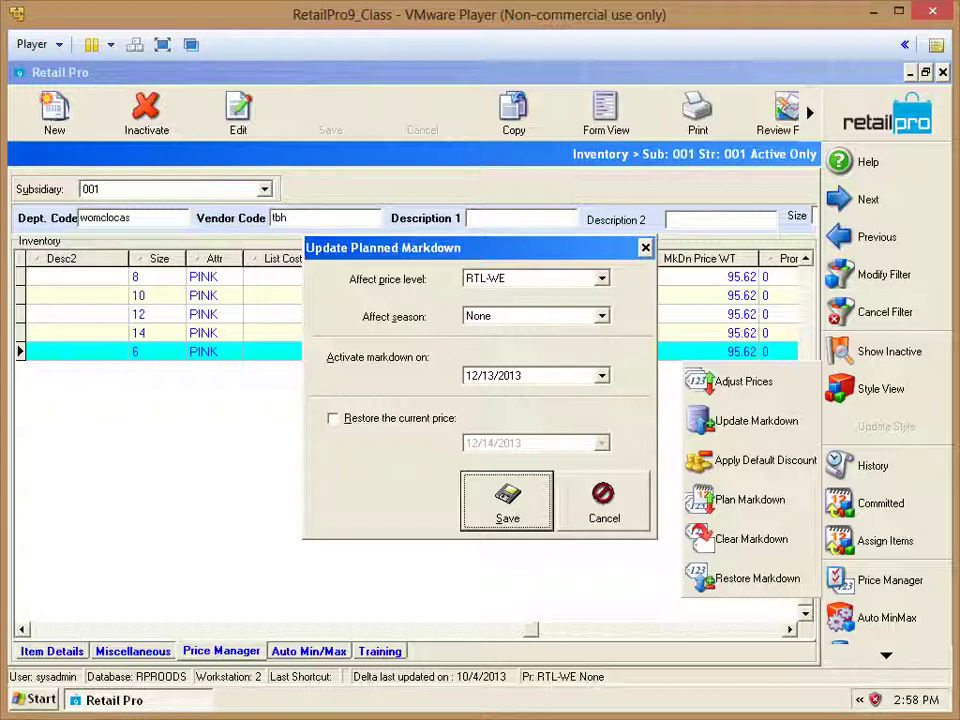
click(601, 375)
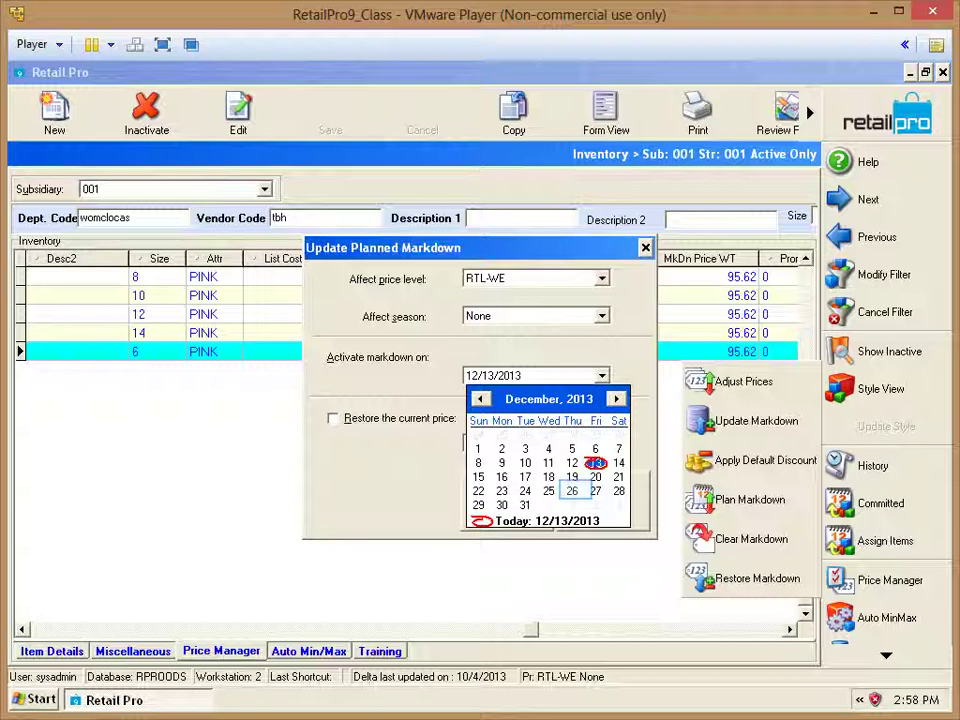
click(573, 490)
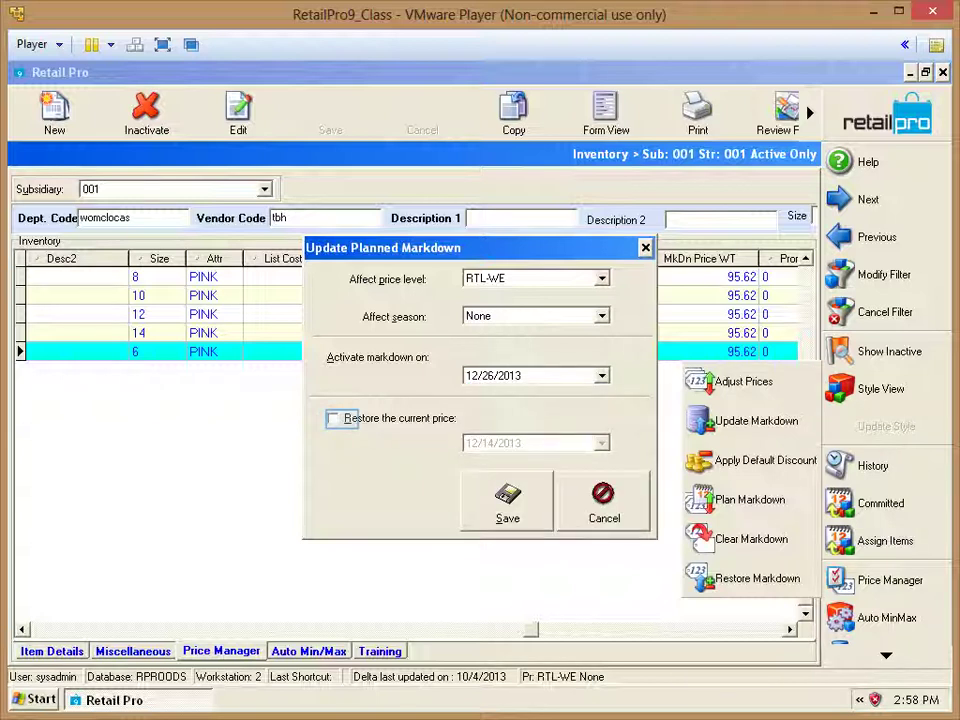
- Have the planned markdown restore the current price on 12/31/2013
key(Tab)
click(333, 418)
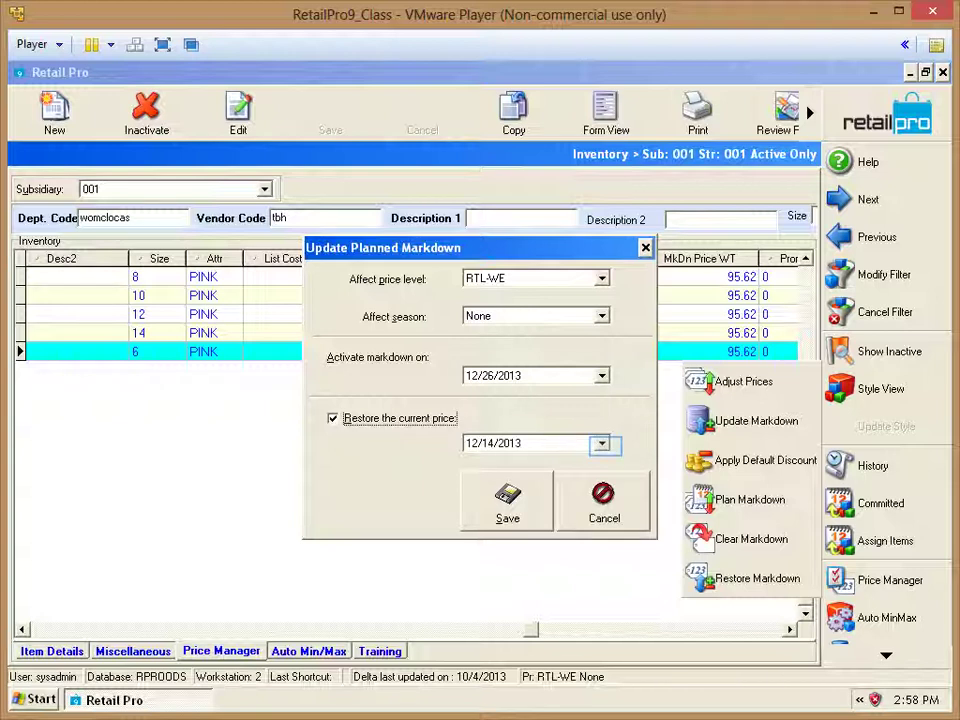
click(601, 443)
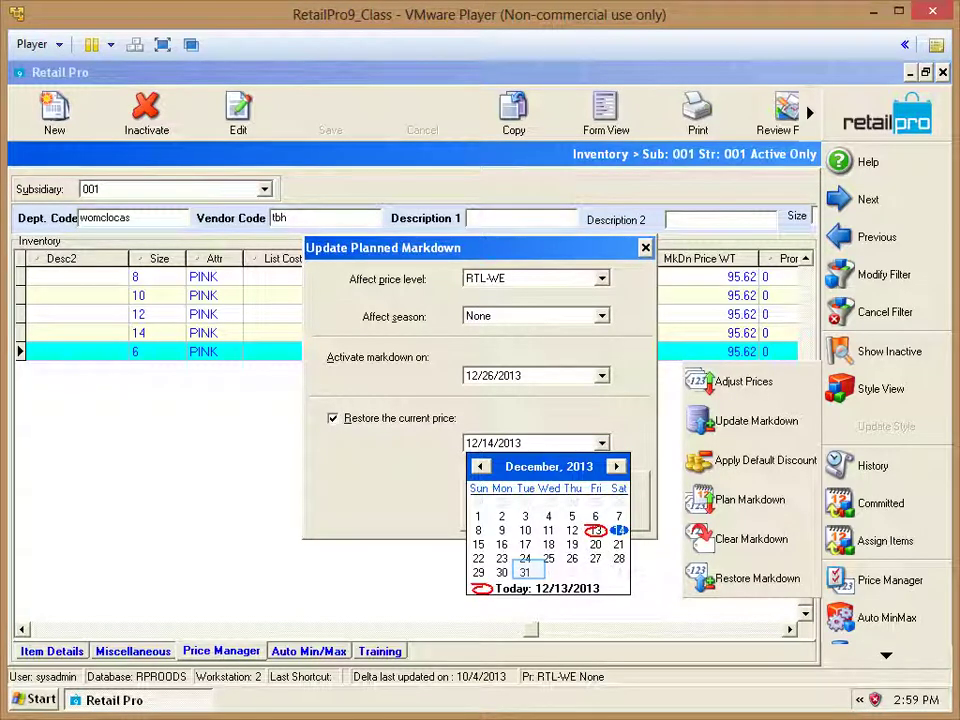
click(524, 572)
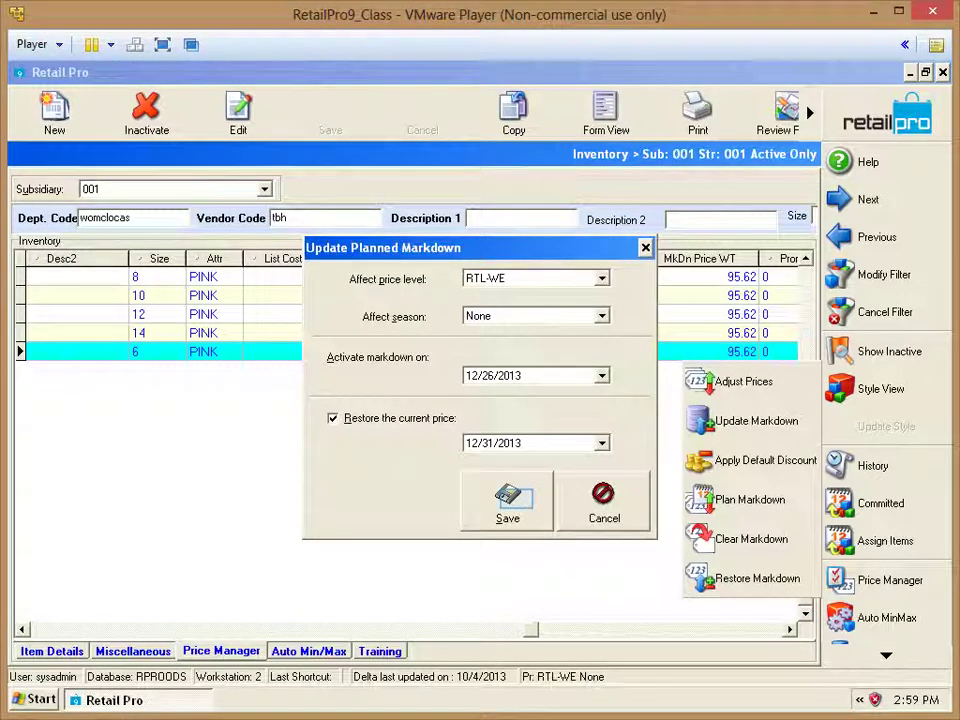